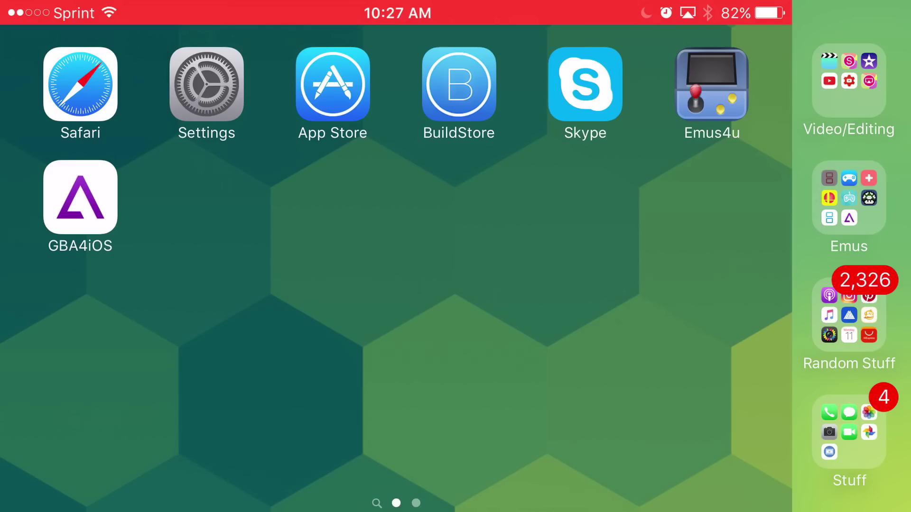
# - Open the Emus4u install page on iinstaller.net in Safari and scroll down to its download link
pyautogui.click(80, 84)
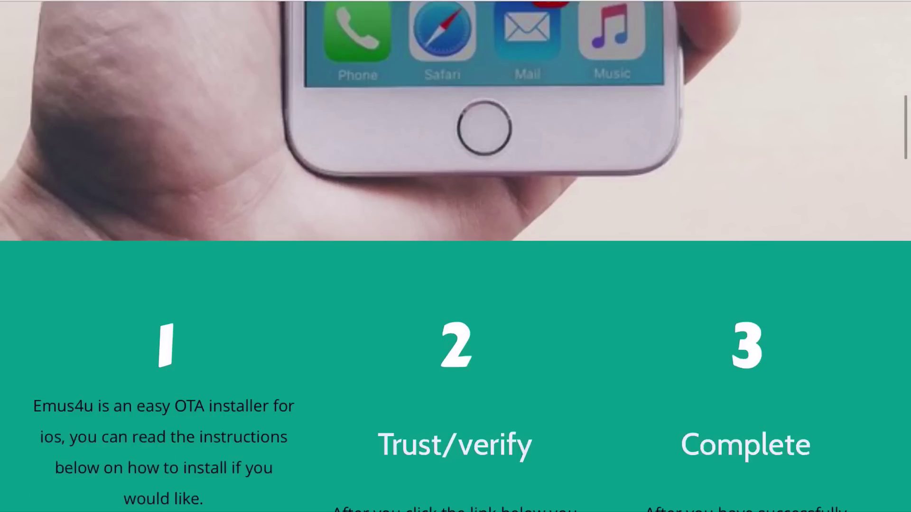
pyautogui.scroll(-5, 456, 256)
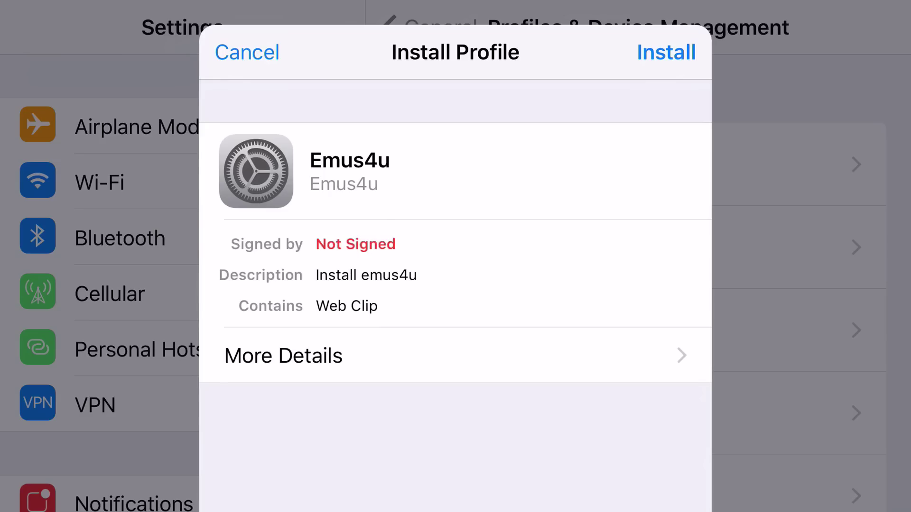
# - Cancel installing the unsigned Emus4u profile on the Install Profile sheet
pyautogui.click(246, 52)
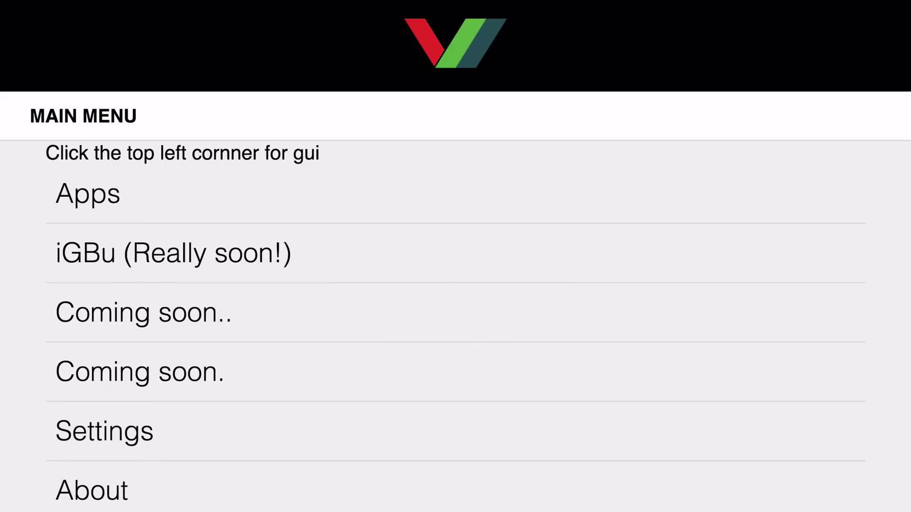
# - Open the Emus4u Apps list and scroll to the GBA4iOS 2.1 entry
pyautogui.click(88, 194)
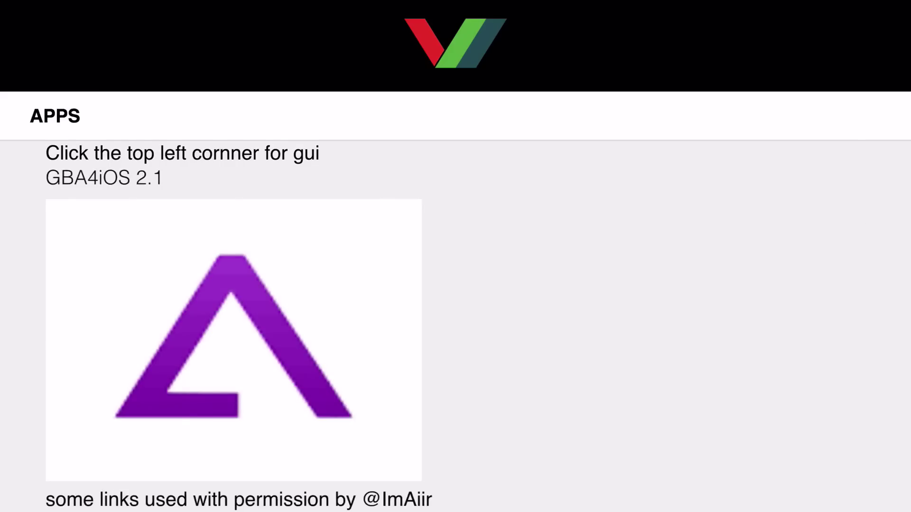
pyautogui.scroll(-15, 456, 332)
pyautogui.scroll(10, 456, 332)
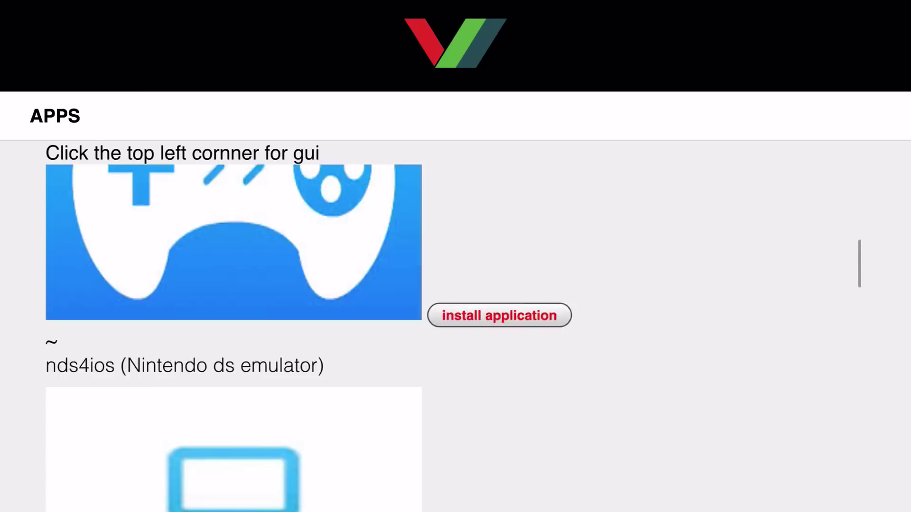
pyautogui.scroll(10, 455, 332)
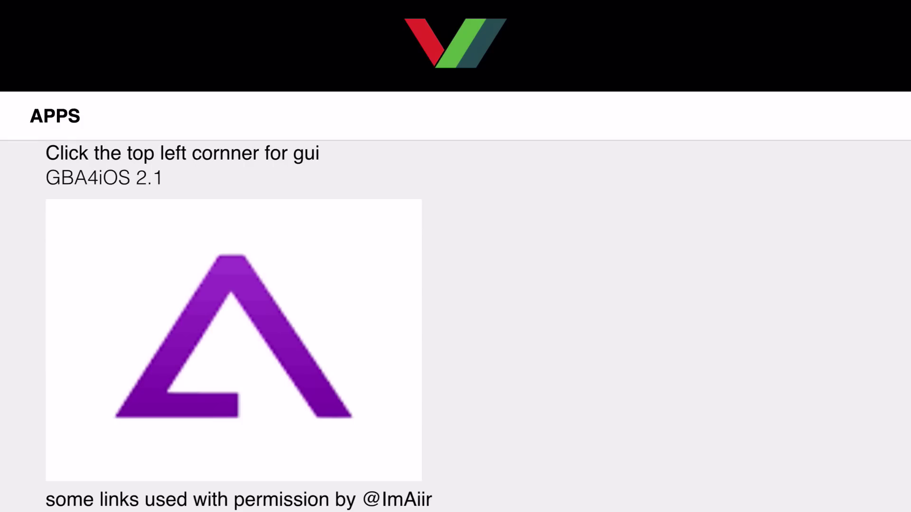
pyautogui.scroll(-4, 455, 332)
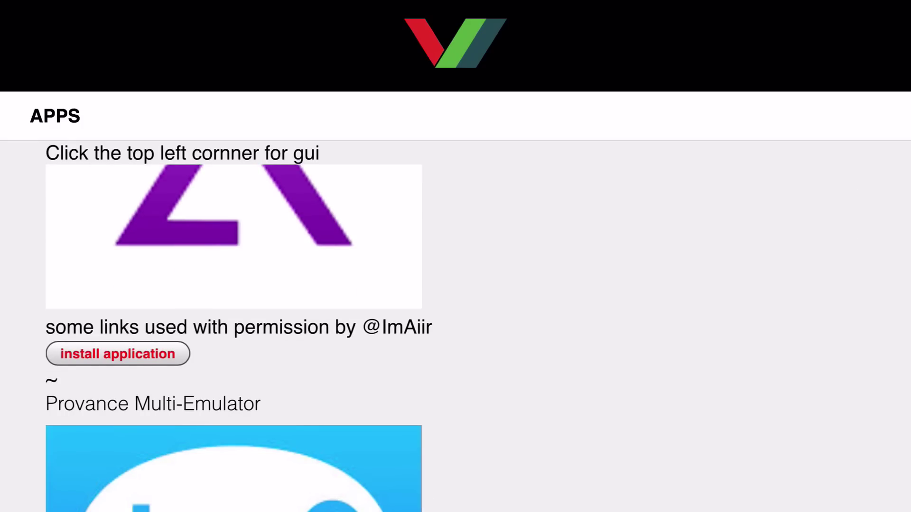
# - Install GBA4iOS 2.1, confirm Install in the alert, and return to the home screen
pyautogui.click(118, 353)
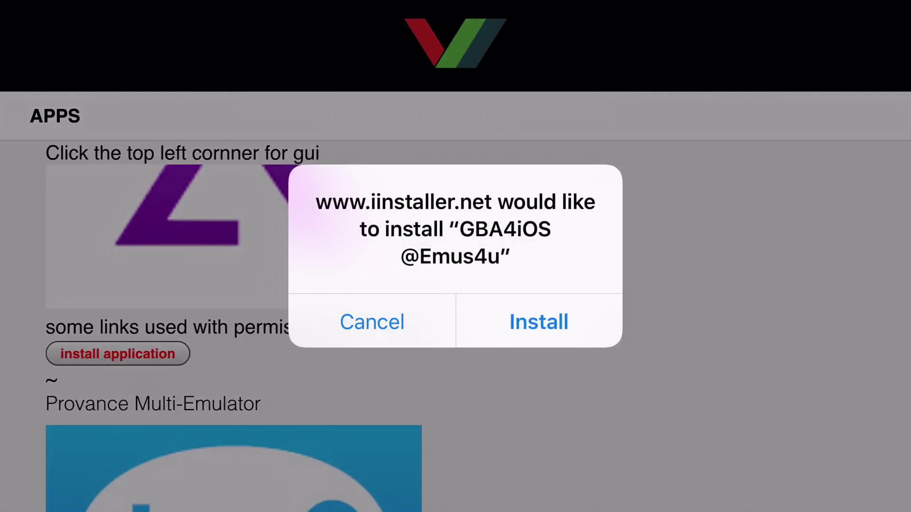
pyautogui.click(539, 322)
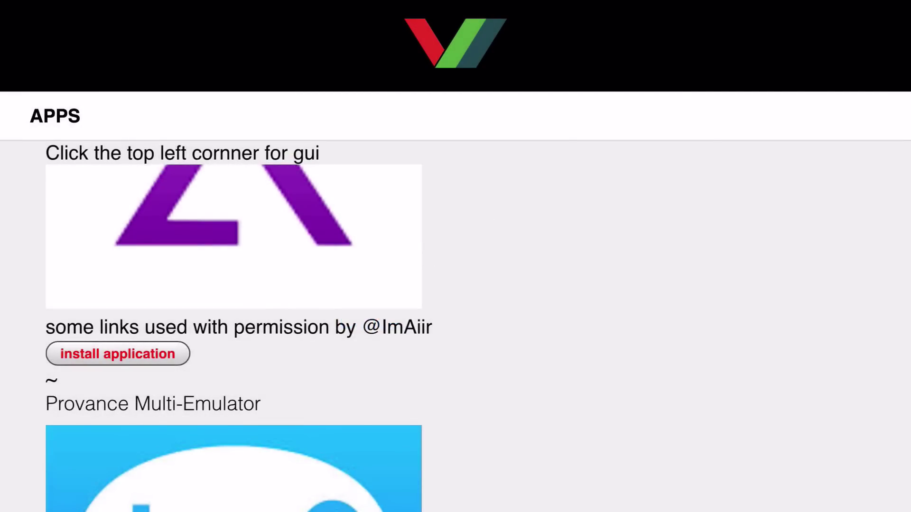
pyautogui.press('super+h')
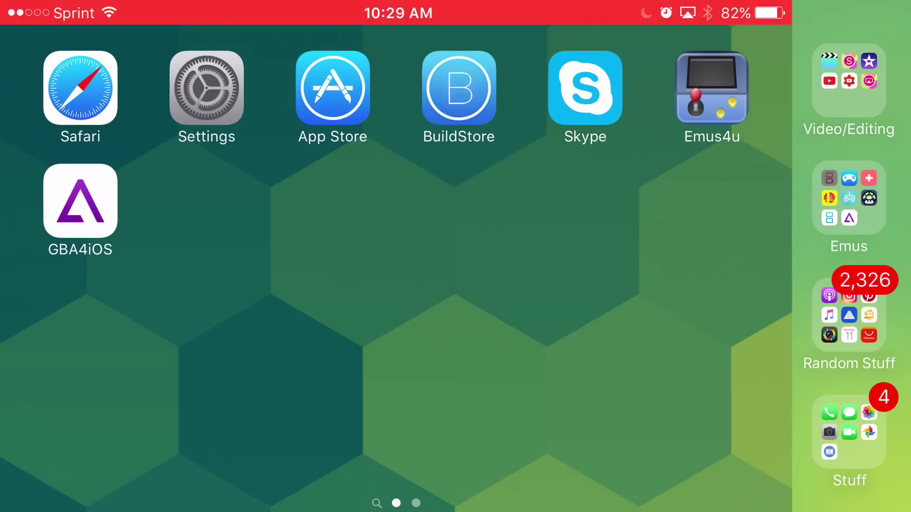
# - Go to Settings > General > Profiles & Device Management
pyautogui.click(207, 88)
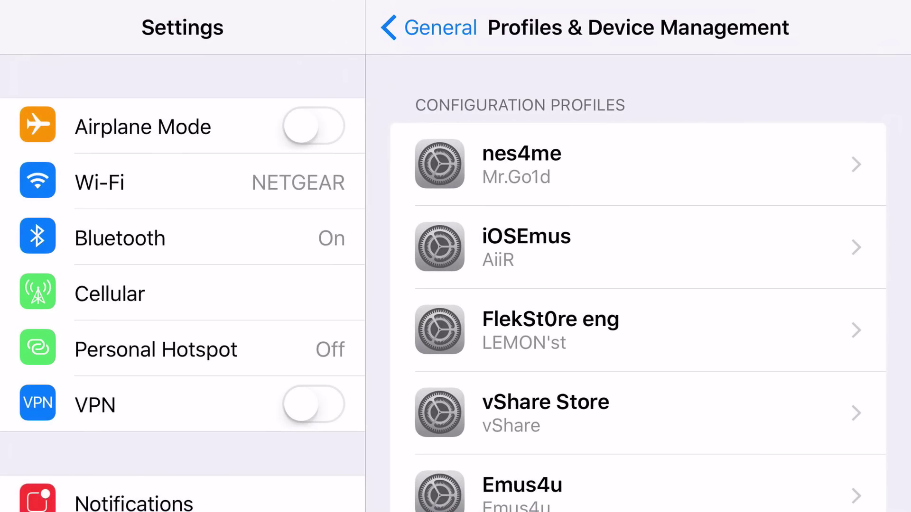
pyautogui.scroll(-10, 182, 285)
pyautogui.click(111, 157)
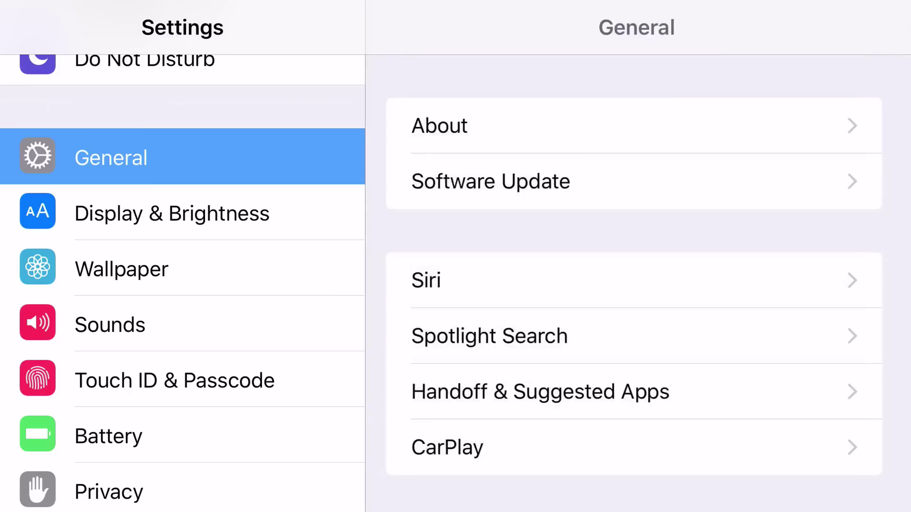
pyautogui.scroll(-10, 638, 285)
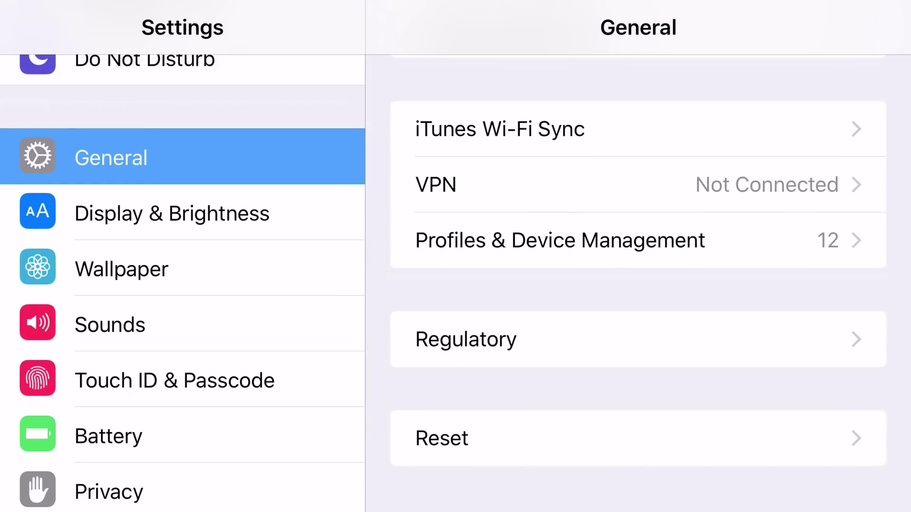
pyautogui.click(560, 240)
pyautogui.scroll(-5, 638, 284)
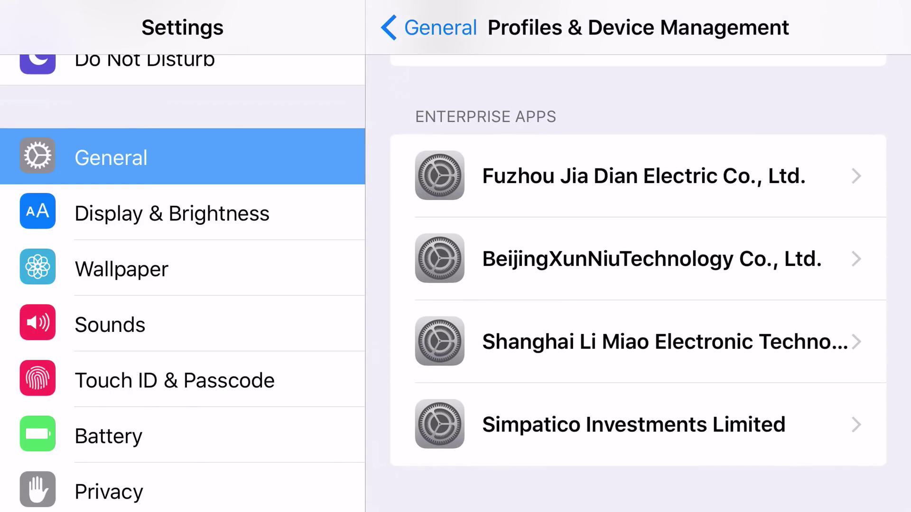
# - Trust the enterprise developer Simpatico Investments Limited and confirm
pyautogui.click(633, 425)
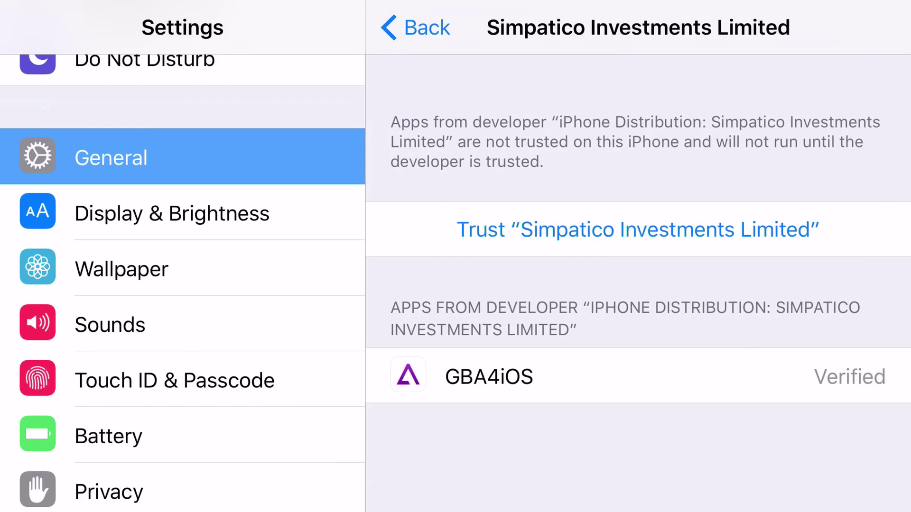
pyautogui.click(637, 230)
pyautogui.click(539, 367)
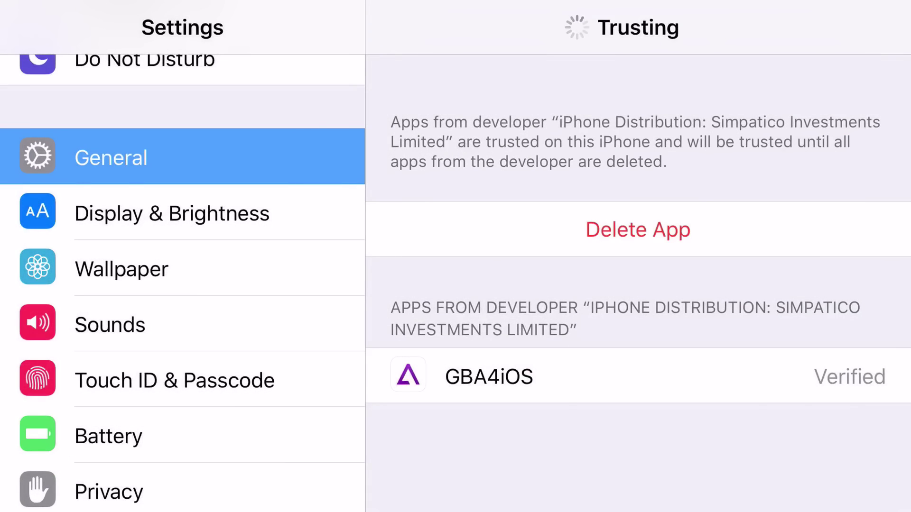